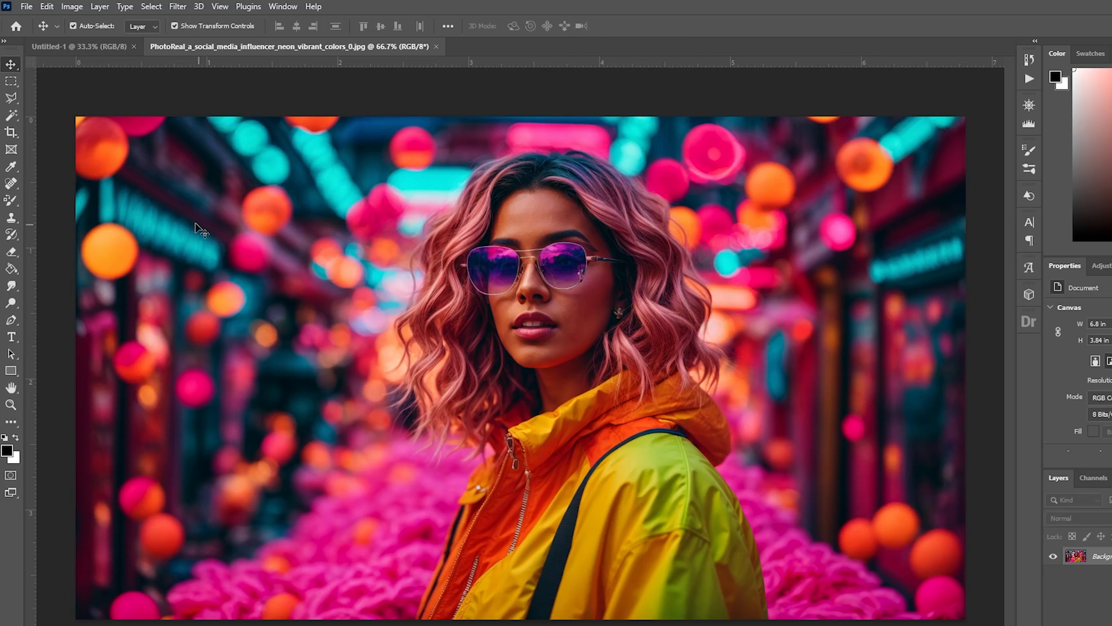
Choose the Frame tool with the elliptical frame shape.
click(12, 150)
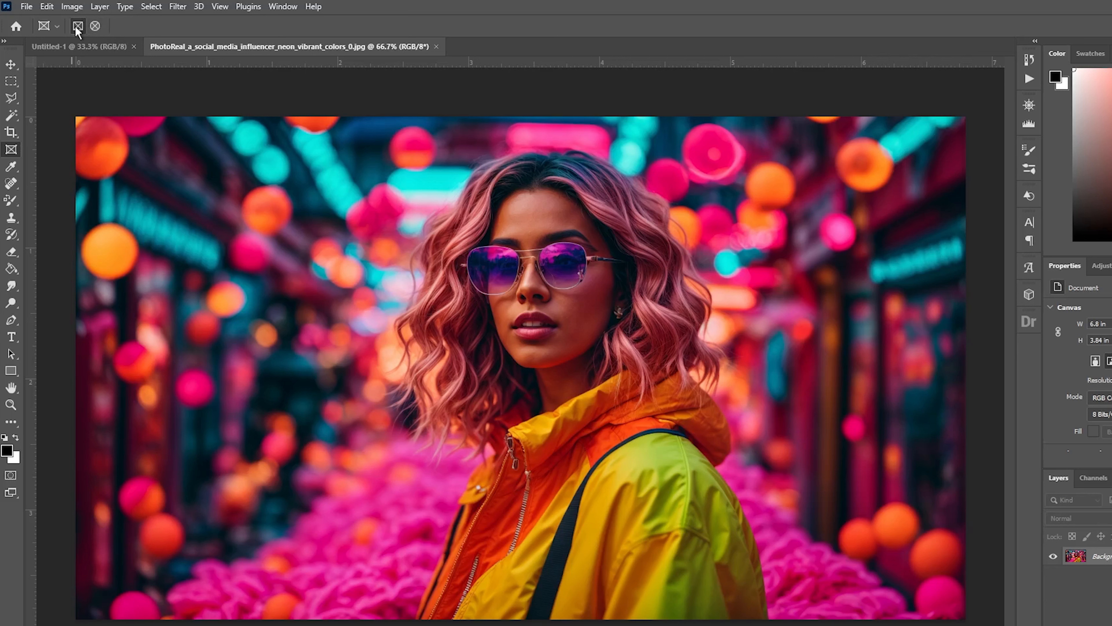
click(96, 27)
Try to frame the woman's head with an ellipse about 2.86 by 2.35 in over the locked background, and delete the empty frame.
drag(376, 141, 750, 448)
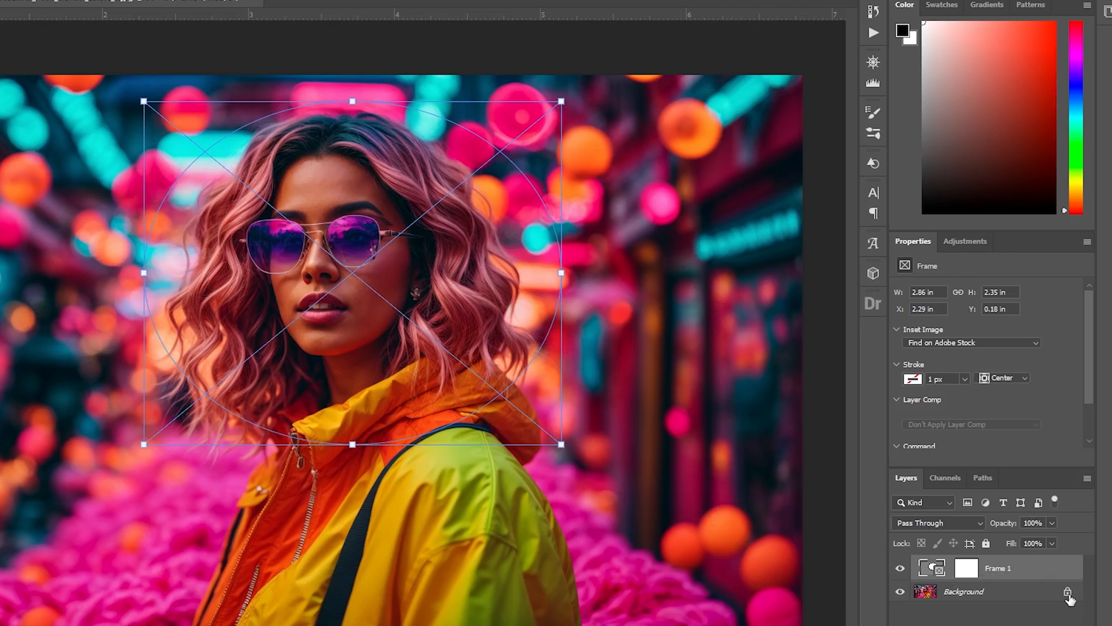
key(Delete)
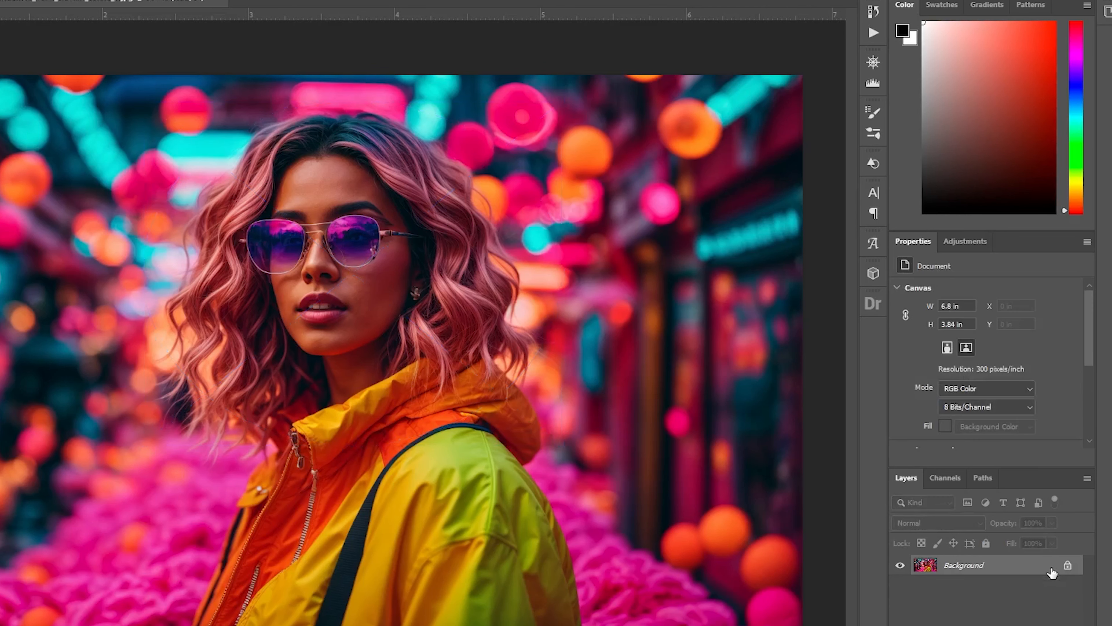
Unlock the background layer and draw an elliptical frame about 2.89 by 2.29 in around the woman's head and shoulders.
click(1068, 566)
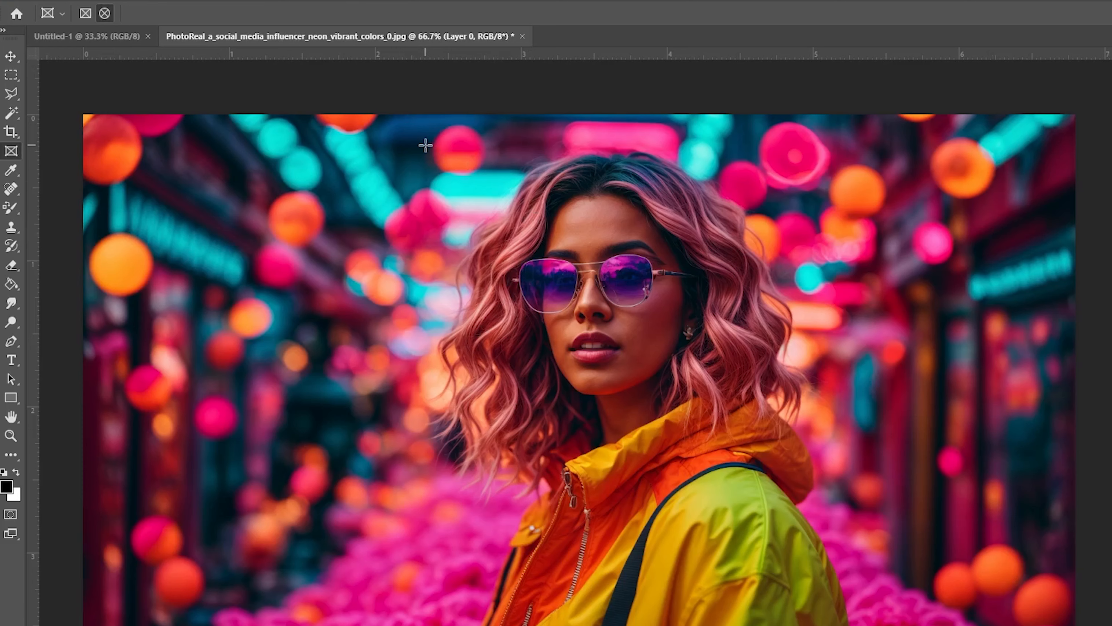
drag(154, 105, 488, 359)
drag(760, 399, 848, 478)
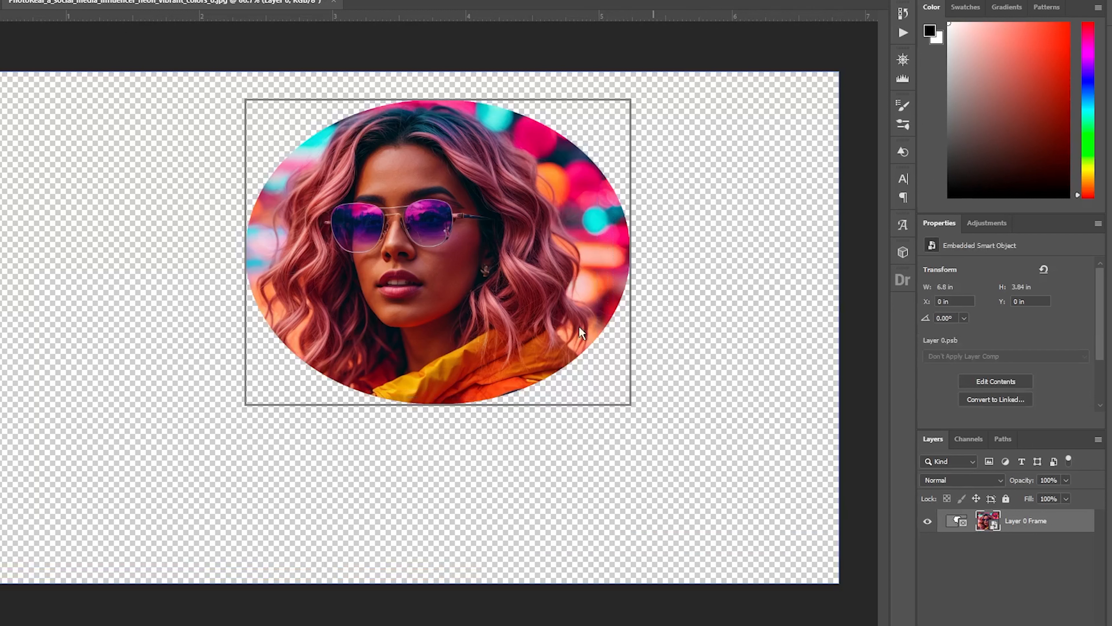
Shift the image inside the elliptical frame about 0.16 in right and 0.16 in down, leaving the frame in place.
drag(455, 263, 471, 277)
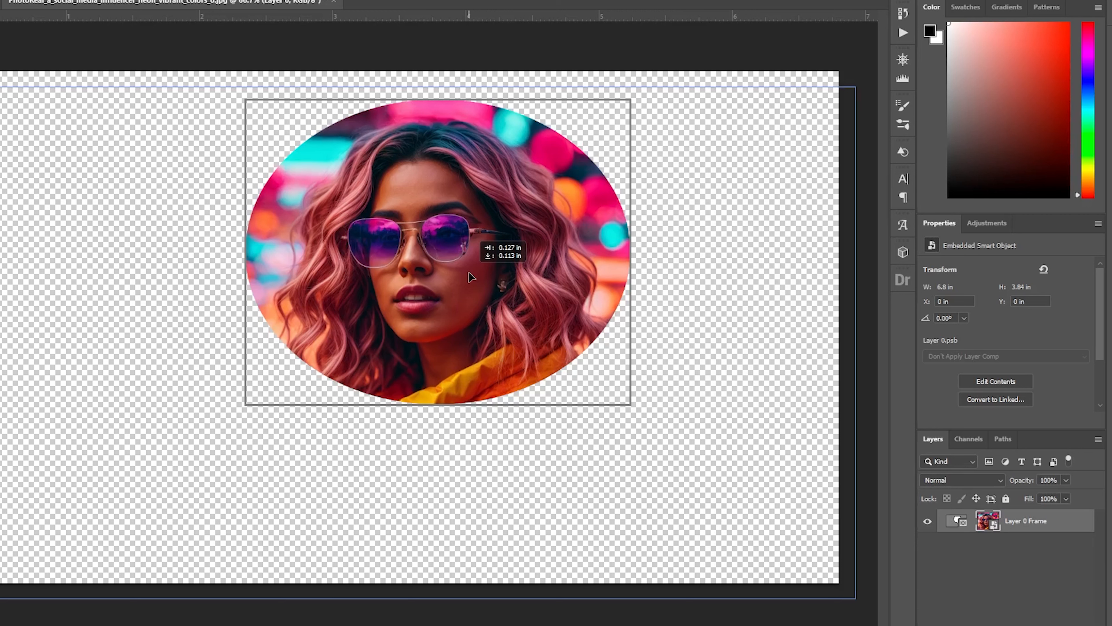
click(954, 525)
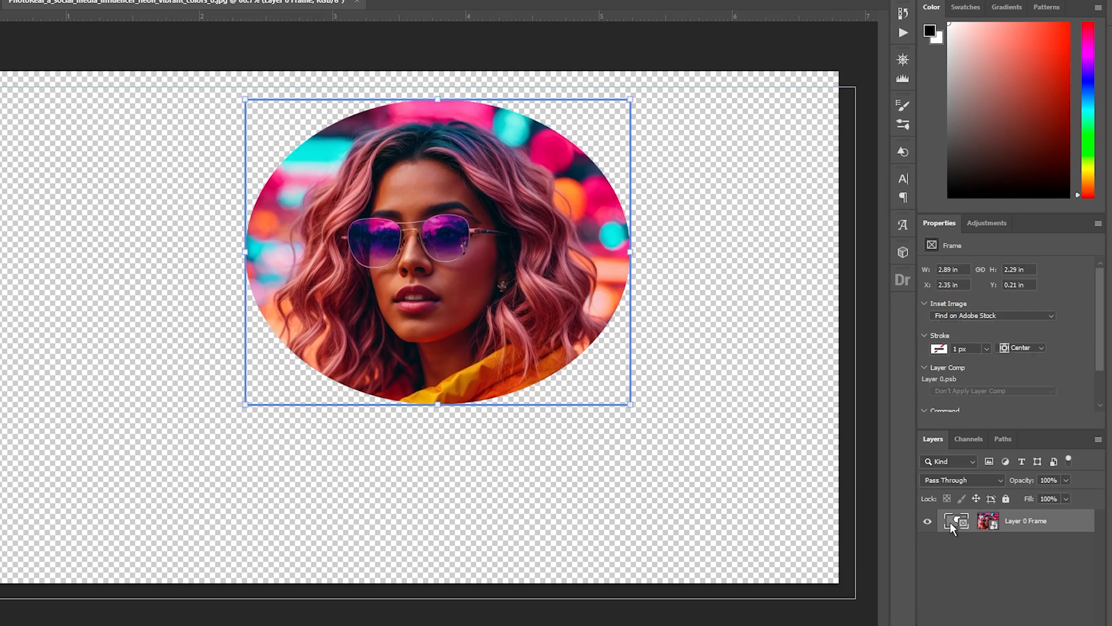
mouse_move(497, 284)
mouse_down()
mouse_move(486, 292)
mouse_move(499, 289)
mouse_up()
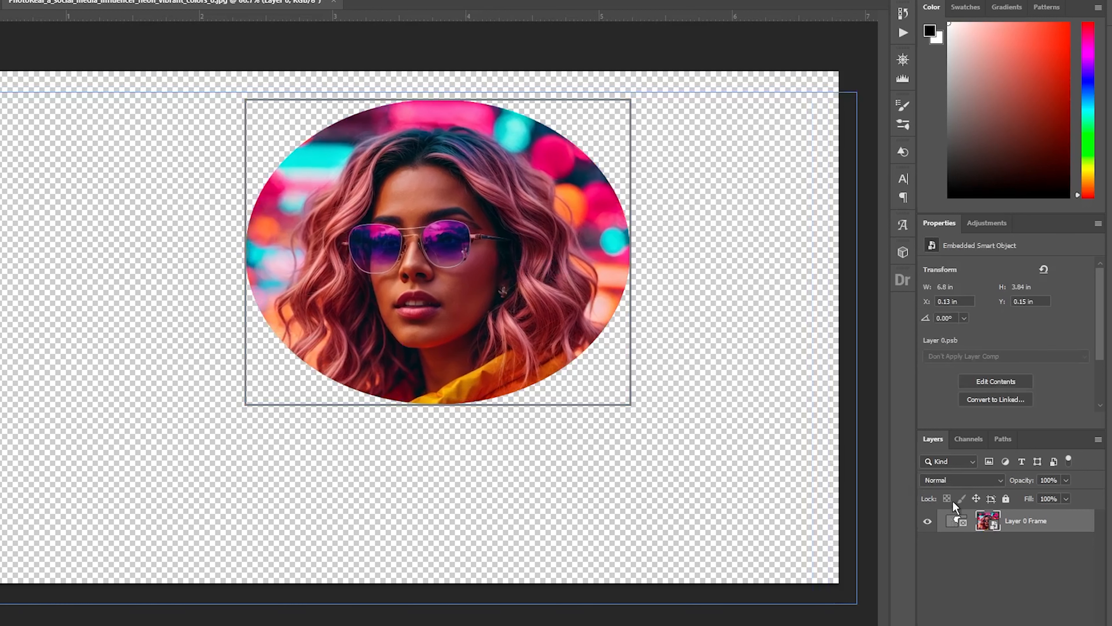
click(960, 521)
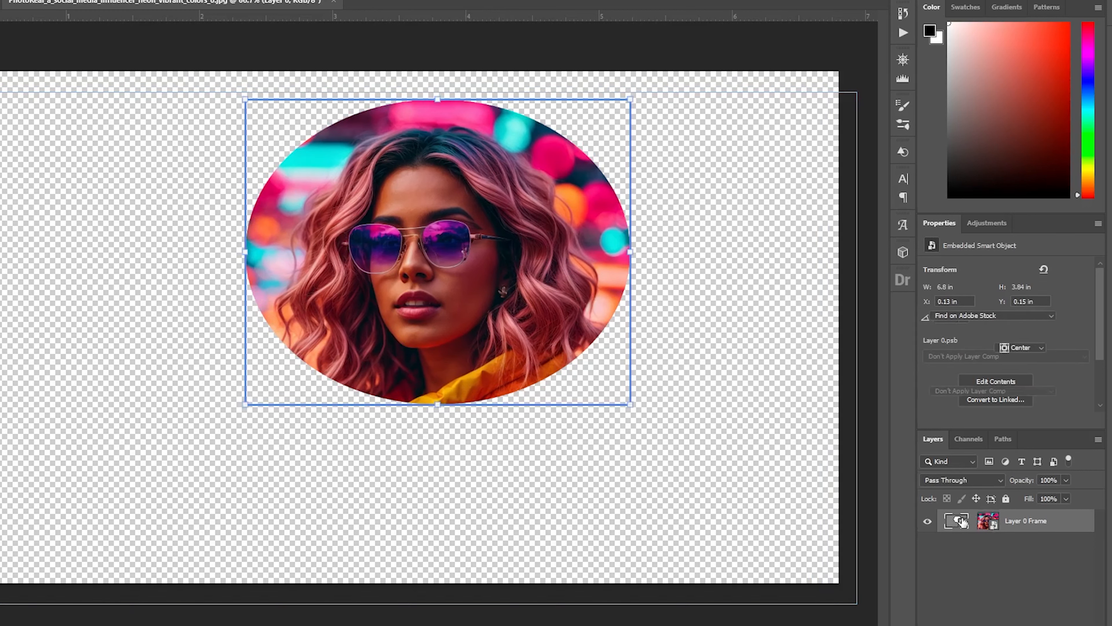
drag(453, 259, 457, 259)
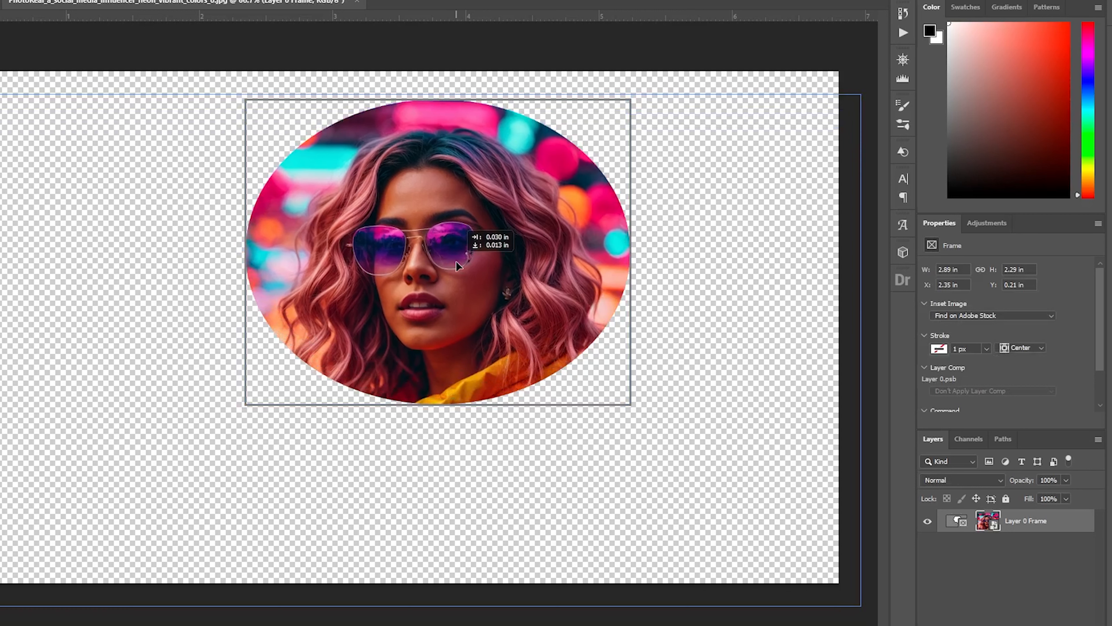
Move the frame and its image together down and left until the image sits at about X -0.13 in, Y 0.52 in.
click(1045, 529)
drag(410, 271, 374, 329)
click(988, 521)
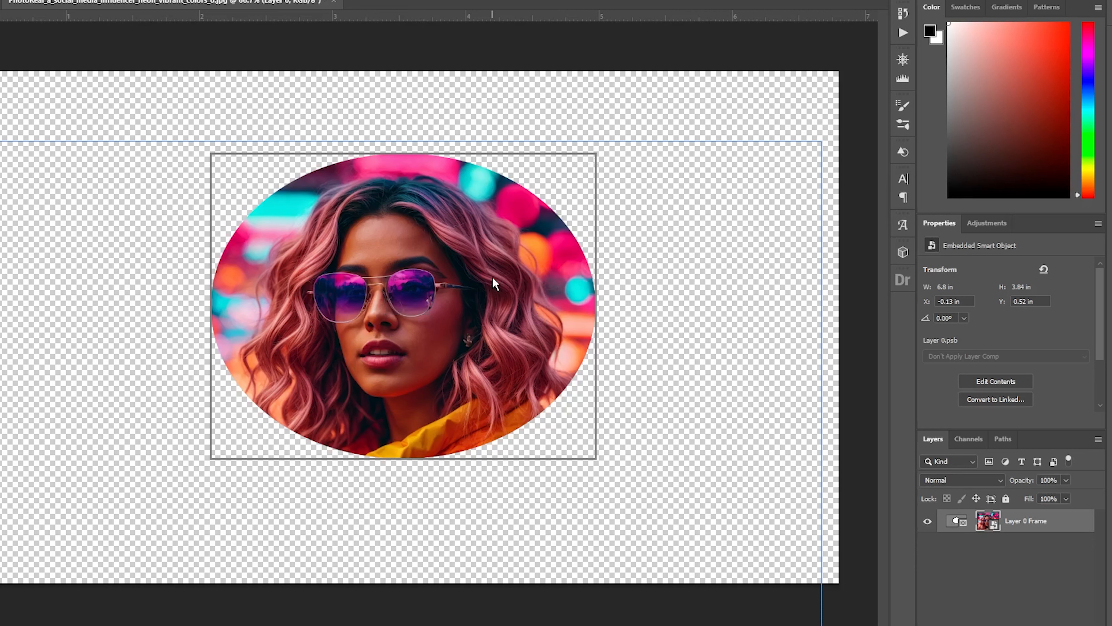
Shift the framed image to a frame position of about X 2.14 in, Y 0.6 in, and nudge the inner image up to about Y 0.49 in.
click(588, 171)
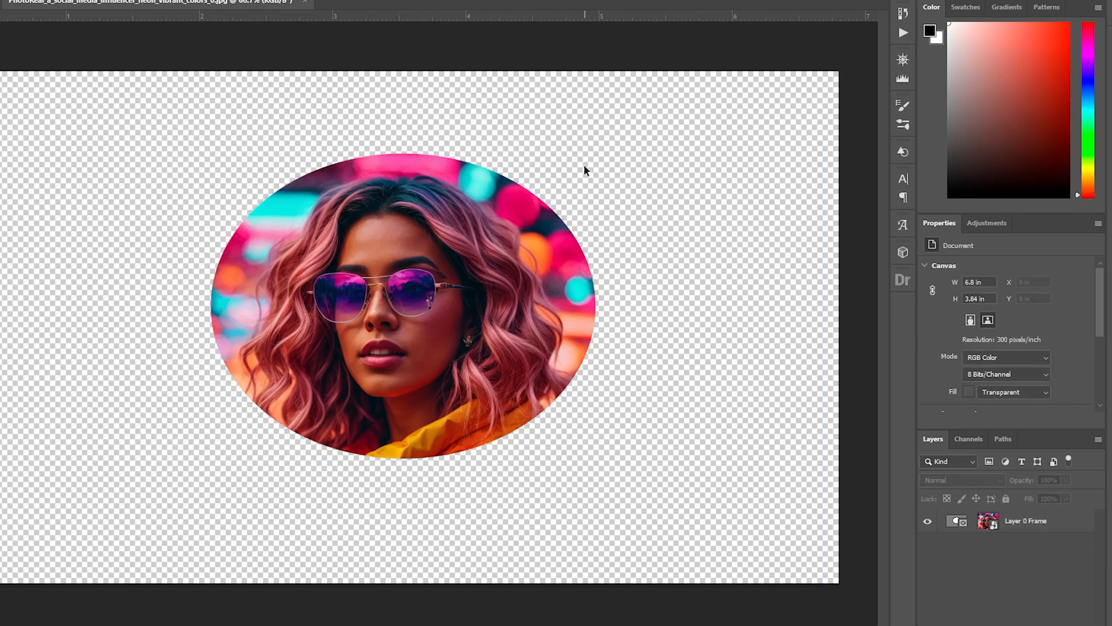
mouse_move(596, 156)
mouse_down()
mouse_move(579, 160)
mouse_move(626, 145)
mouse_move(603, 154)
mouse_up()
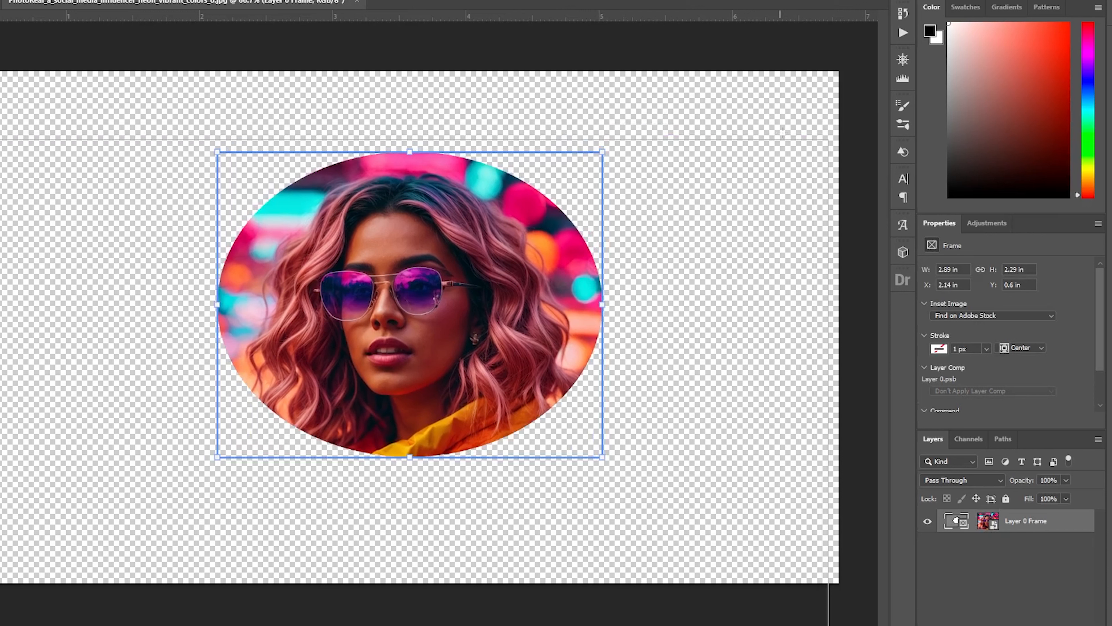
mouse_move(550, 243)
mouse_down()
mouse_move(580, 215)
mouse_move(551, 241)
mouse_up()
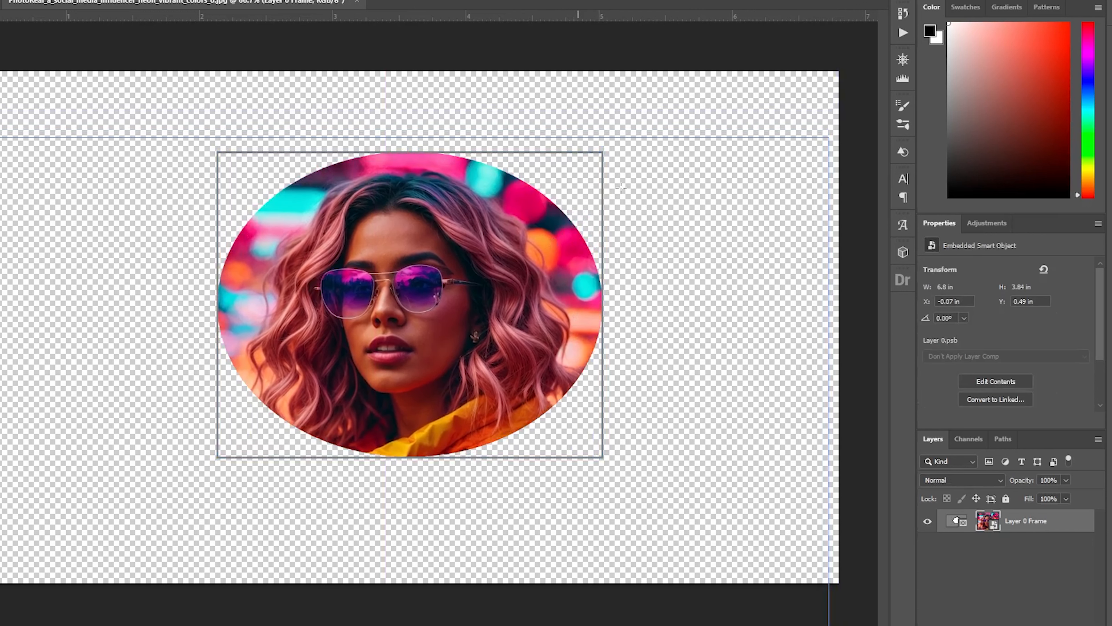
Enlarge the elliptical frame to about 3.55 by 2.54 in and reposition the image inside it at about X 0.19 in, Y 0.39 in.
click(573, 191)
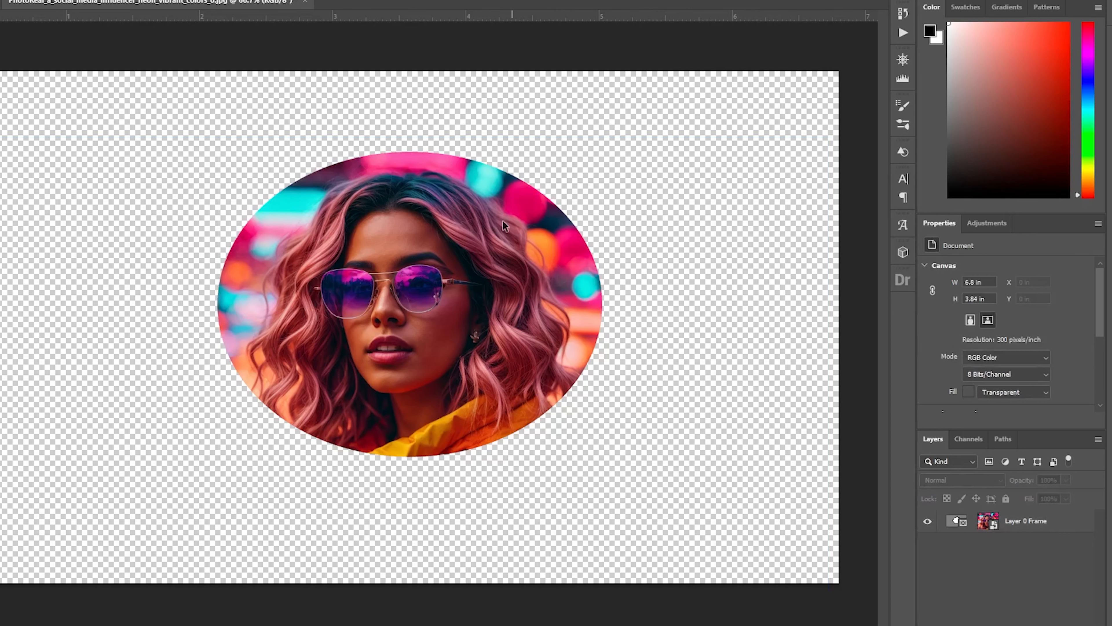
drag(605, 155, 682, 124)
drag(480, 281, 517, 262)
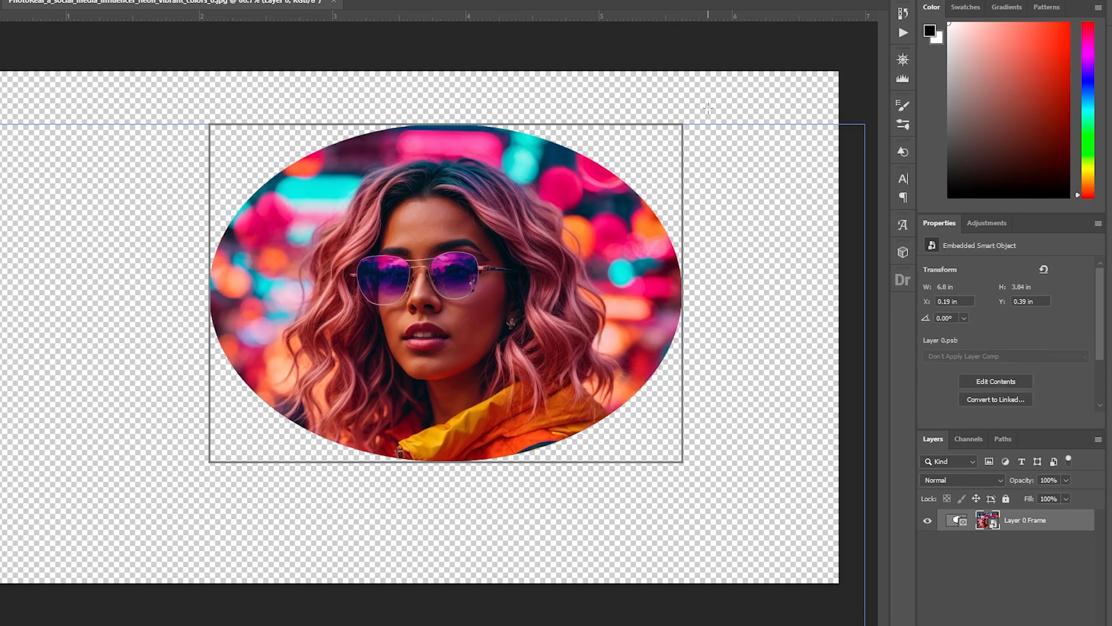
Move the frame and image together to frame position X 1.79 in, Y 0.49 in, and raise the image within the frame to Y 0.39 in.
click(956, 521)
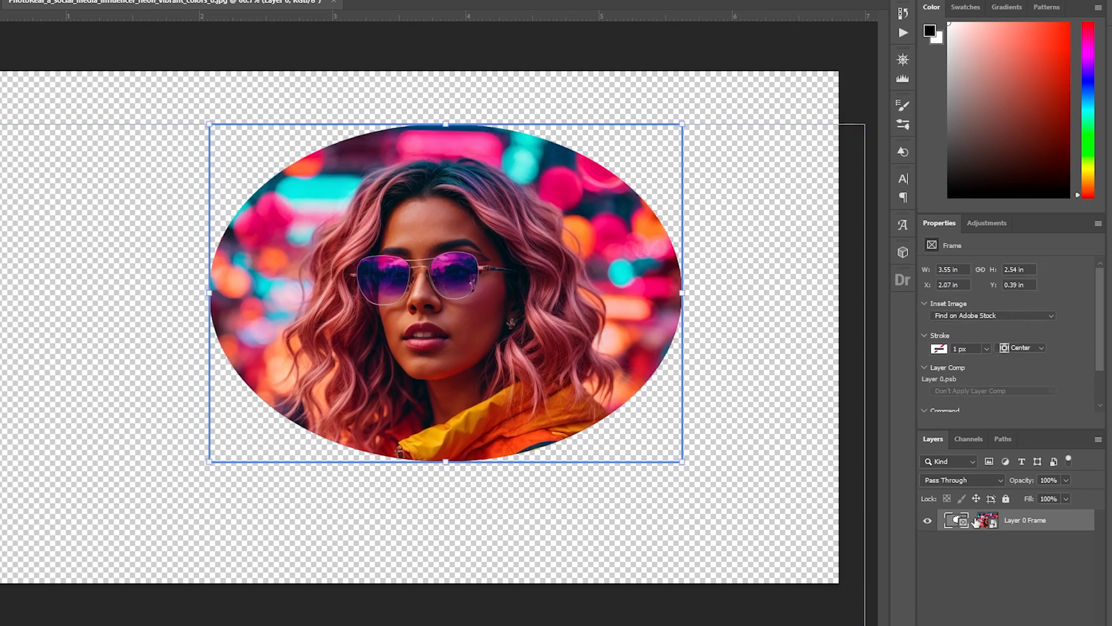
click(1031, 519)
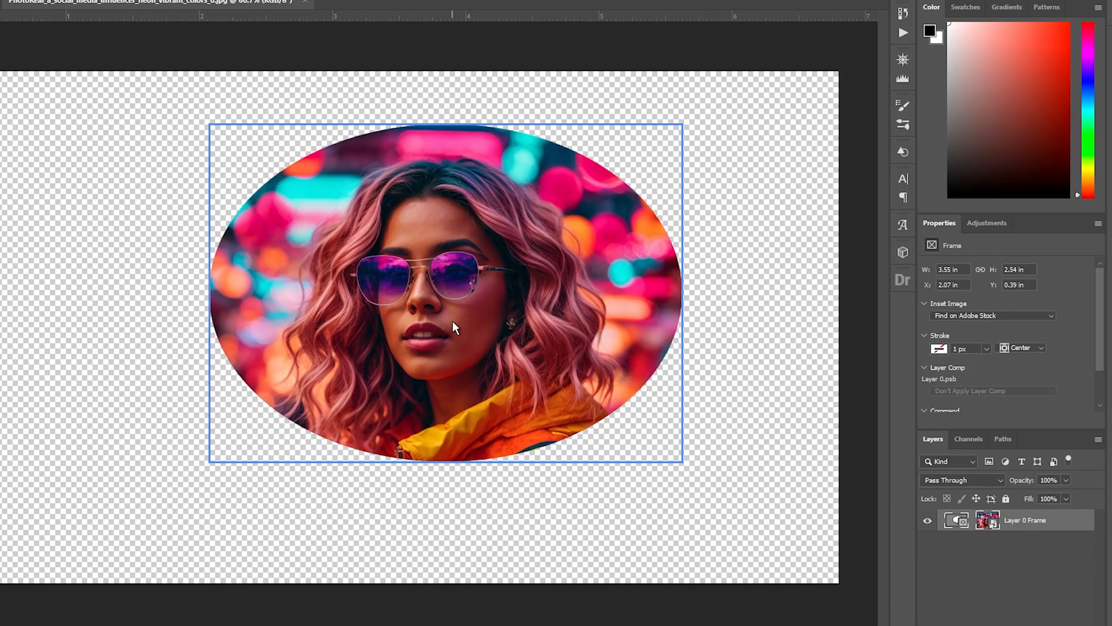
drag(451, 325, 411, 335)
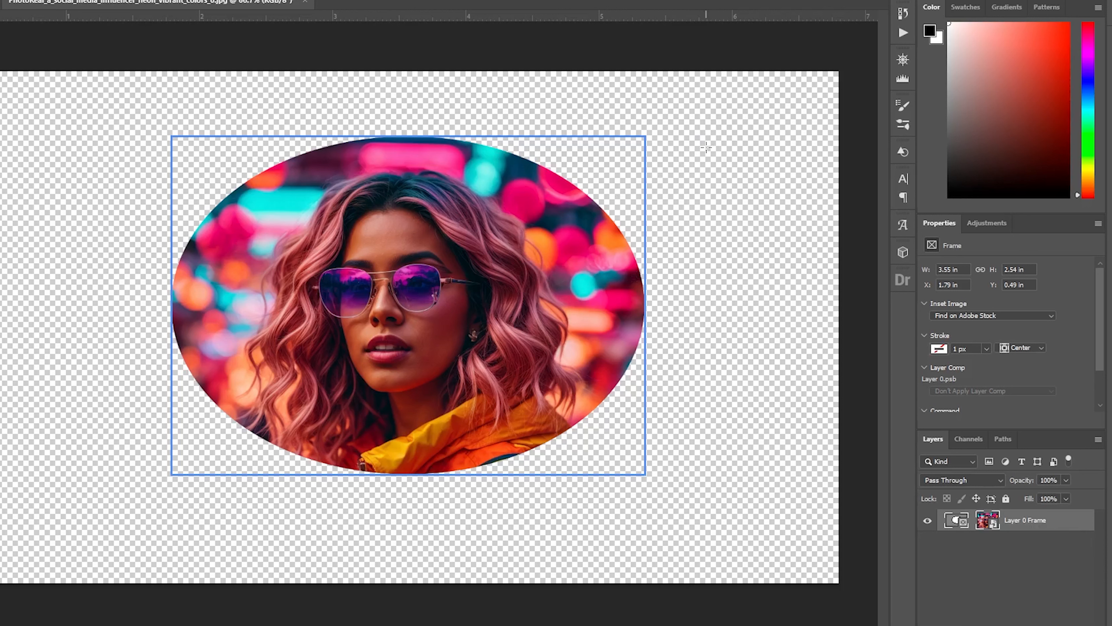
click(529, 211)
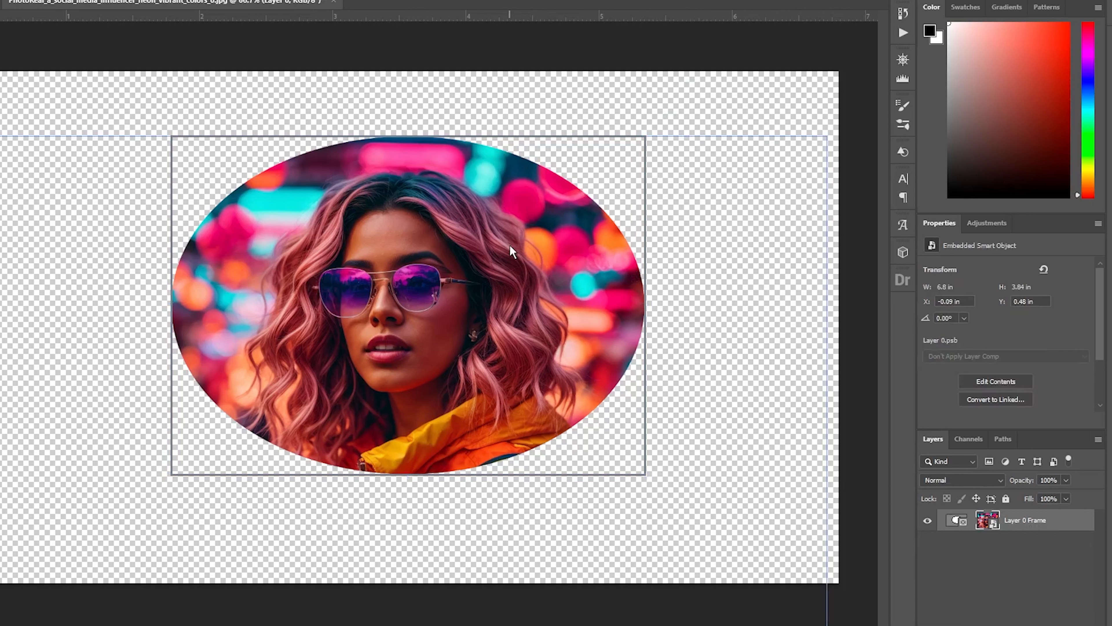
drag(427, 255, 427, 242)
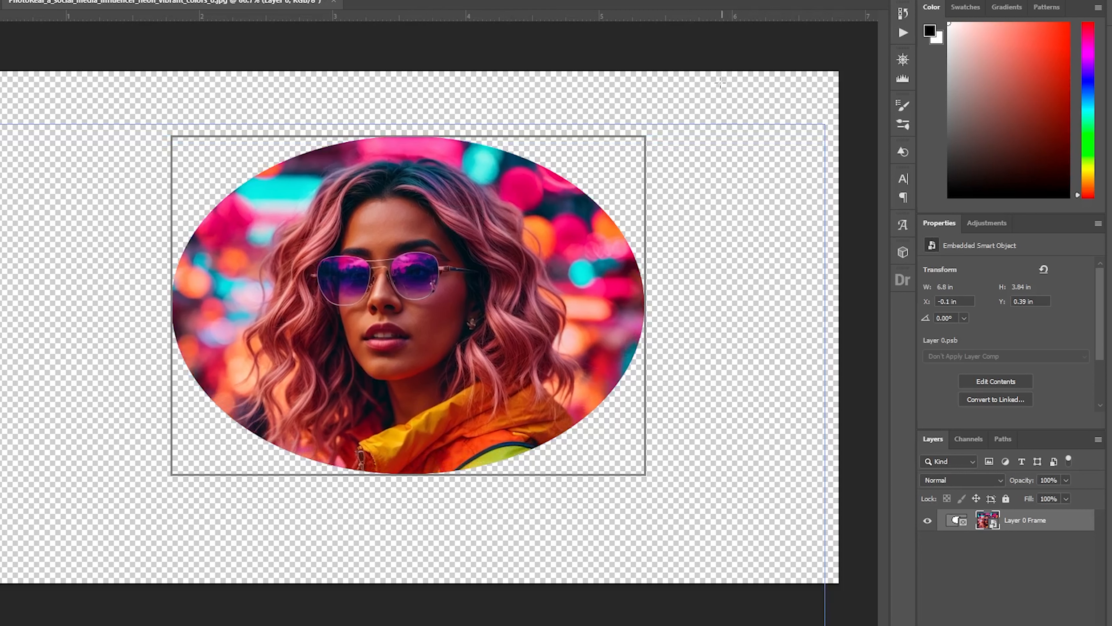
Open the Export As settings for the framed layer and choose PNG as the file format.
right_click(1039, 527)
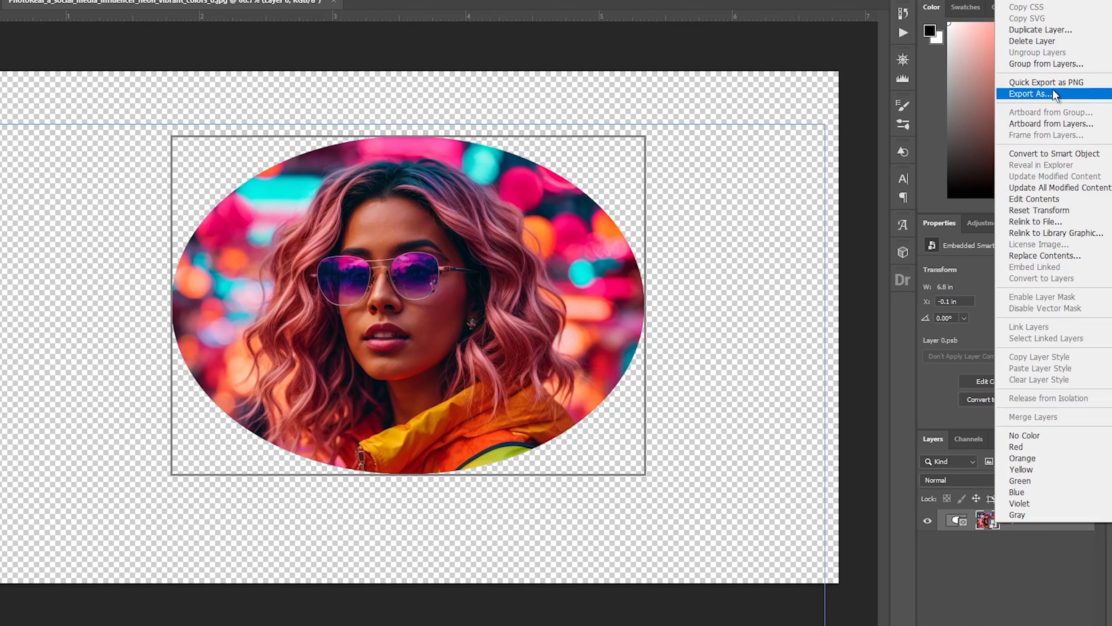
click(1042, 93)
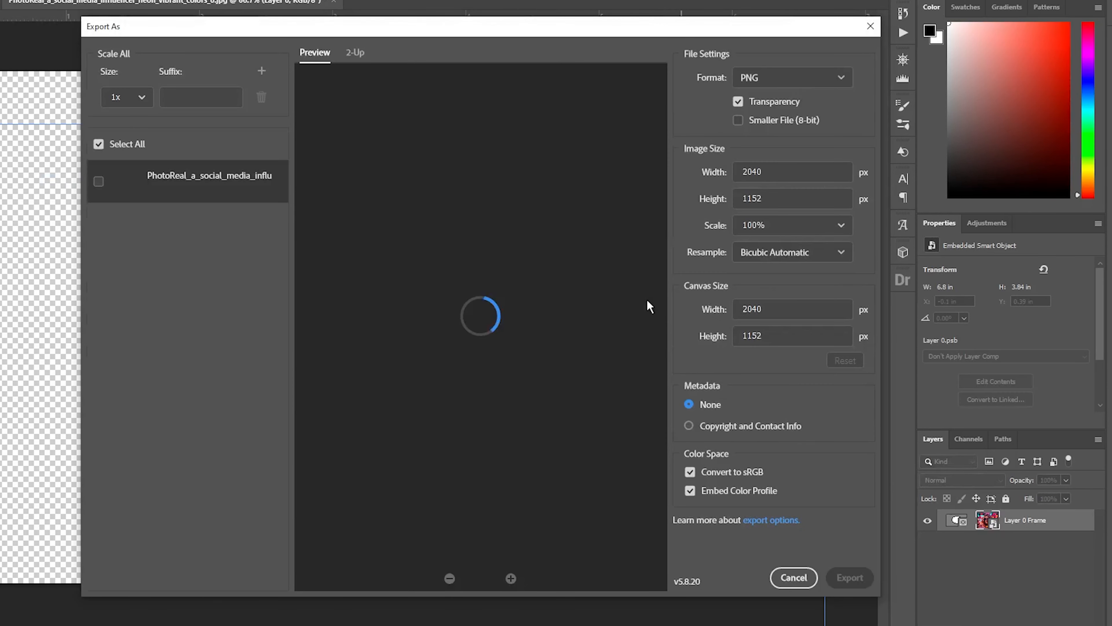
click(810, 84)
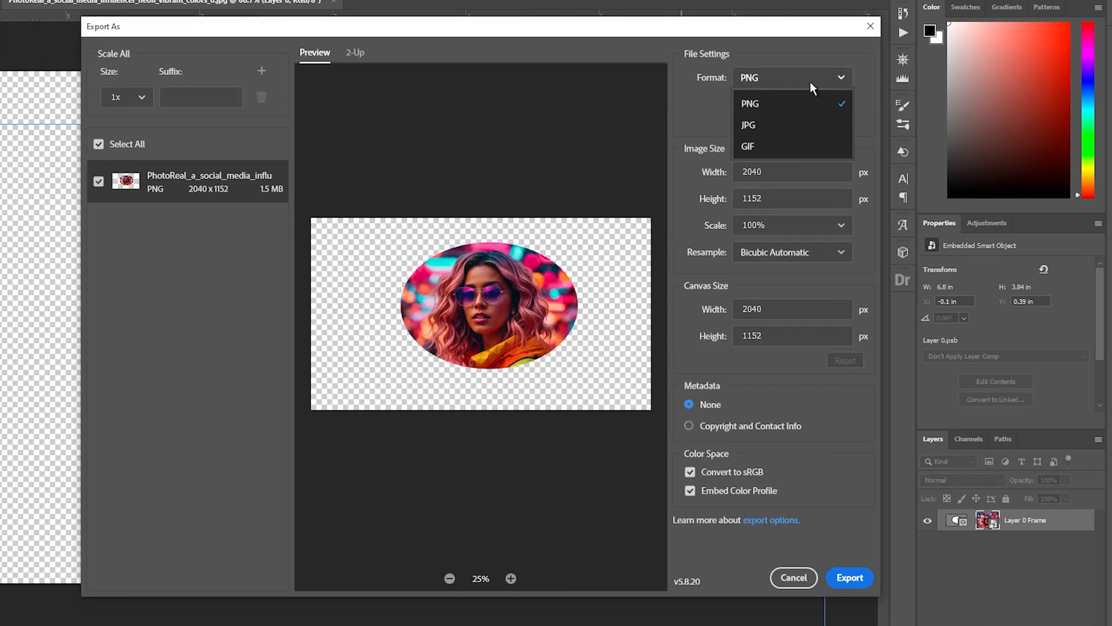
click(779, 110)
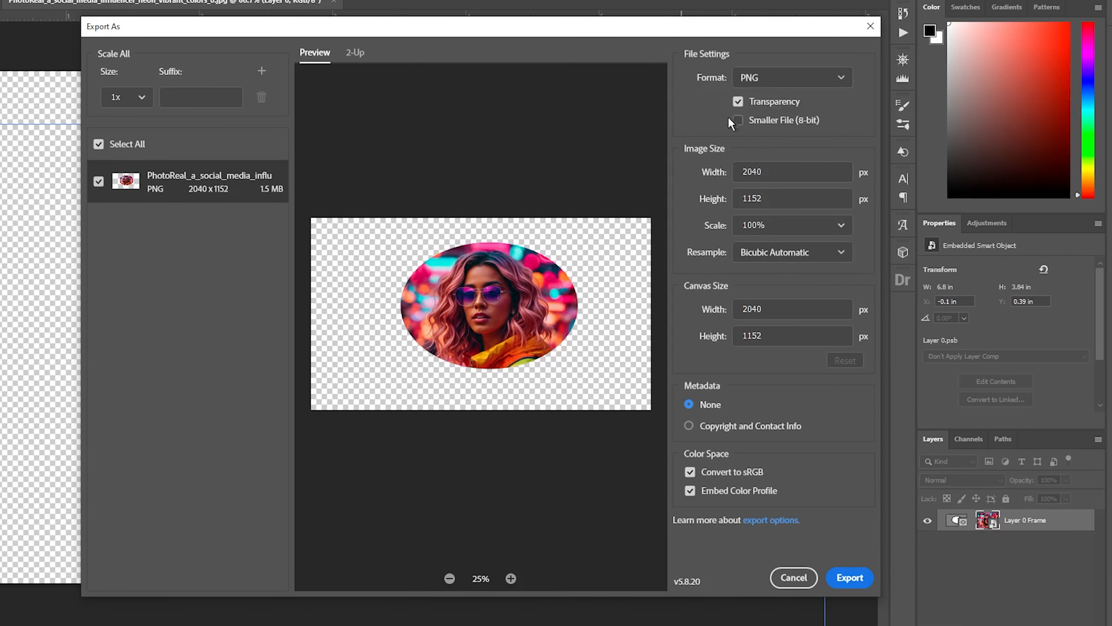